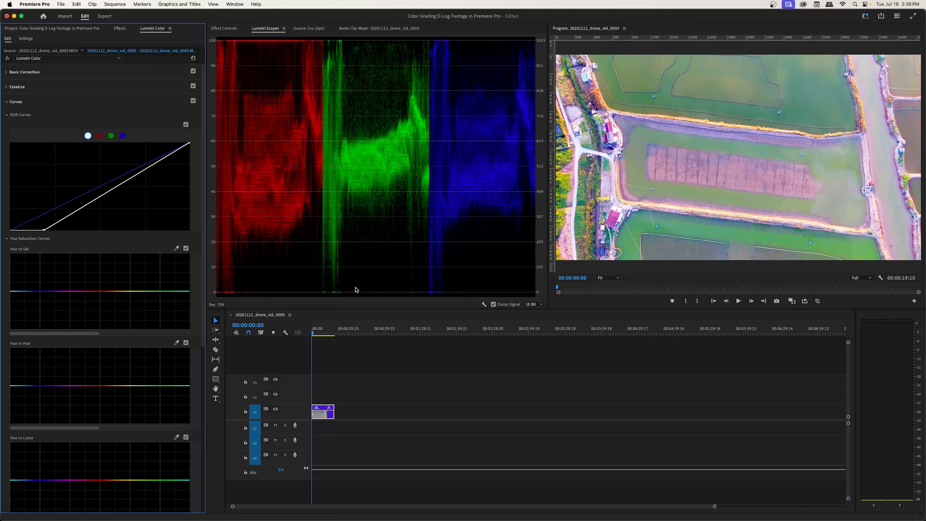
Shape the white RGB curve into an S-curve by easing the black point back, anchoring the highlights and pulling down the shadows
left_click_drag(44, 229, 25, 242)
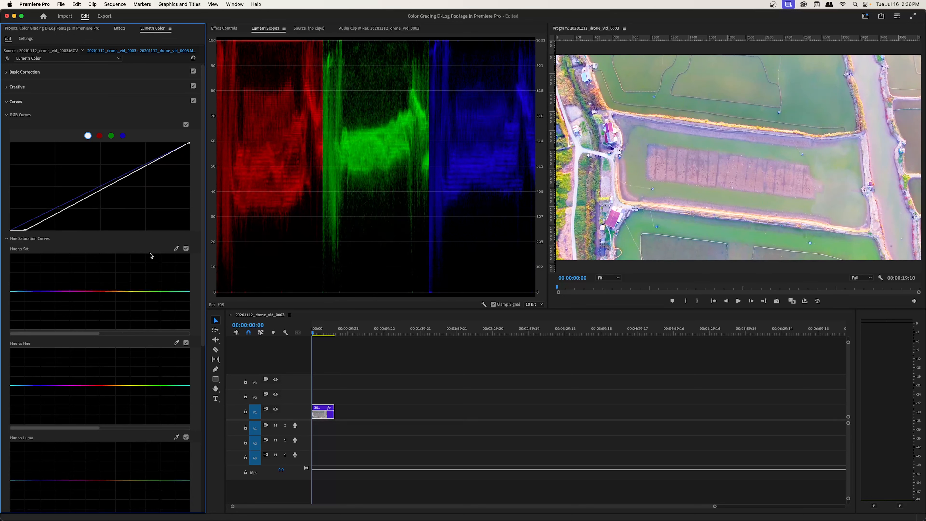
left_click(146, 166)
left_click_drag(74, 200, 69, 218)
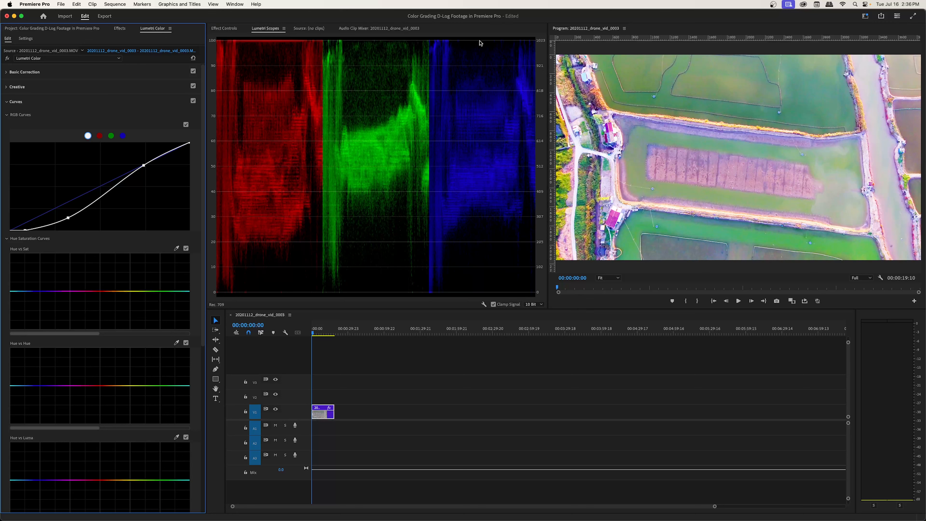
Scrub from the opening fields to the sunset and back to 00:00:04:12 to check the contrast across the clip
left_click(270, 45)
left_click_drag(314, 330, 336, 329)
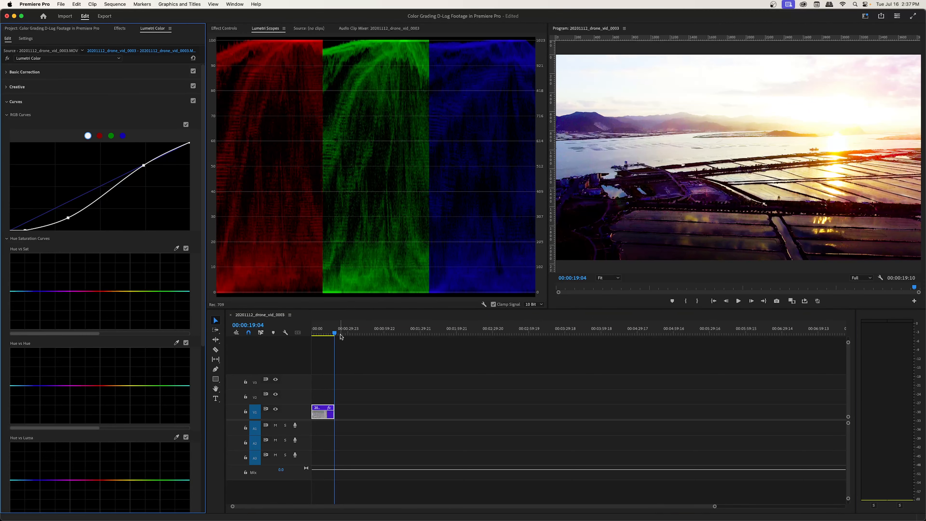
left_click(332, 334)
left_click_drag(333, 333, 317, 334)
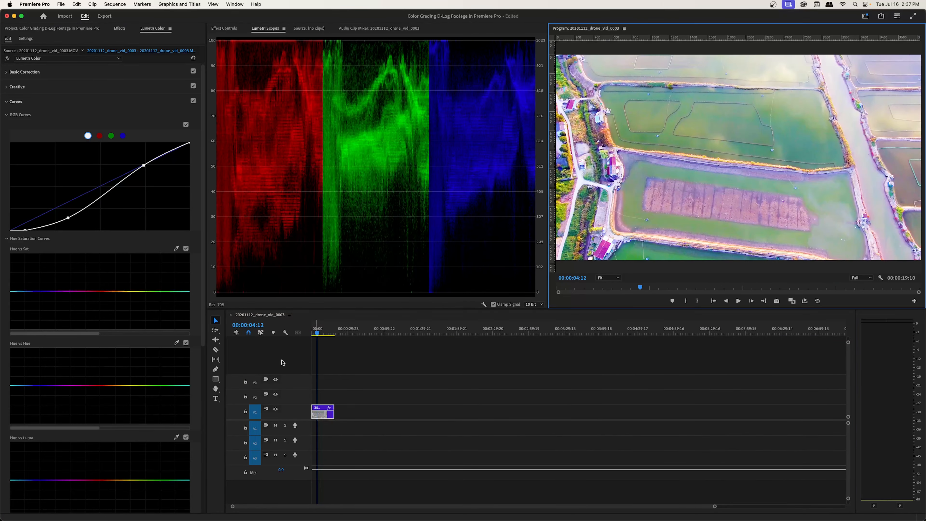
Fold away the RGB curves, sample the green field for Hue vs Hue, and pull its green point down
left_click(6, 114)
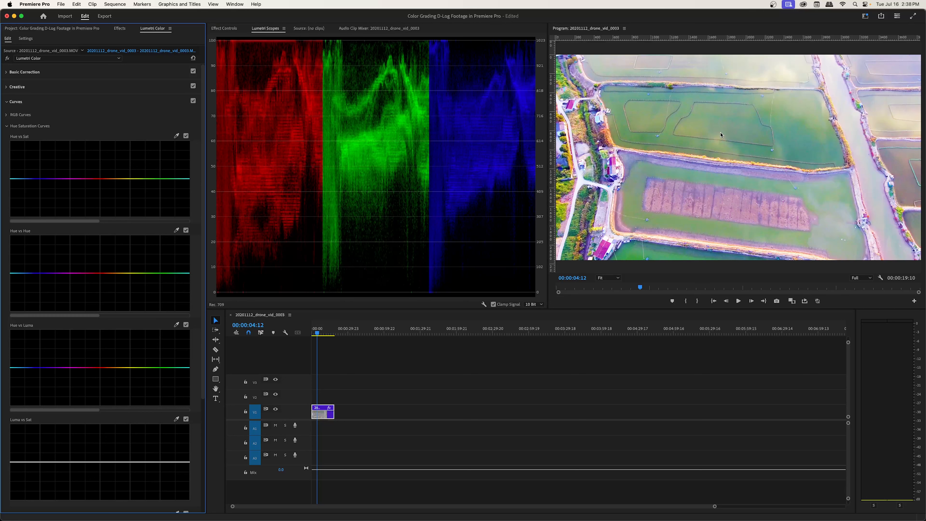
left_click(5, 115)
left_click(5, 115)
left_click(177, 231)
left_click_drag(162, 273, 163, 288)
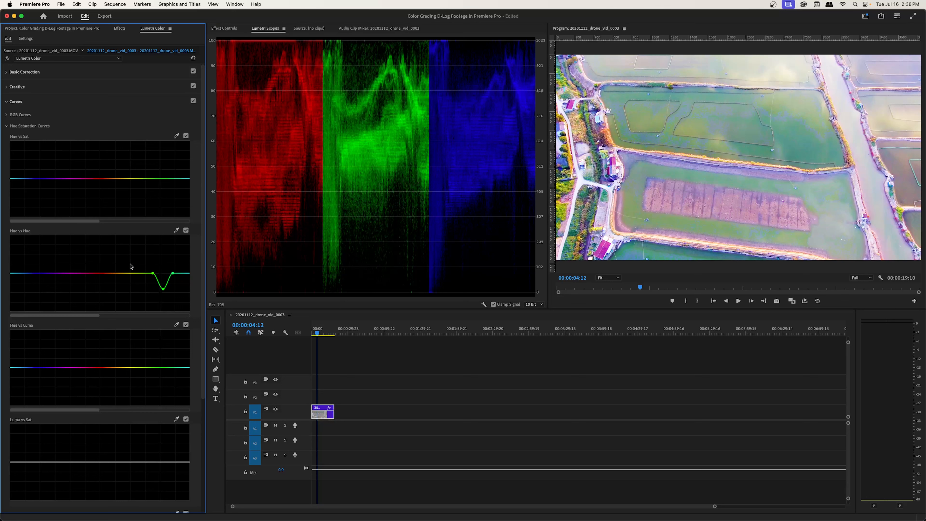
Widen the Hue vs Hue dip across yellow and green while pinning violet and red near the neutral line
left_click_drag(152, 273, 27, 272)
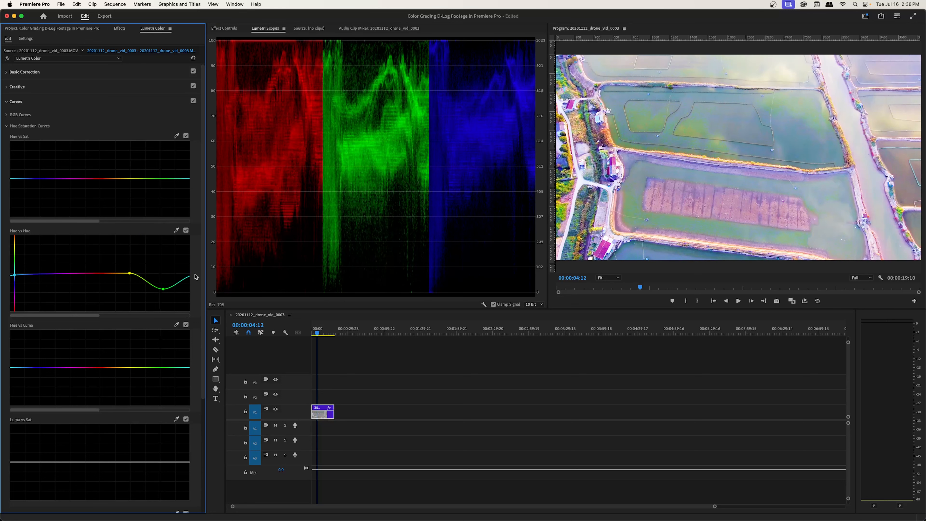
left_click(117, 273)
left_click_drag(163, 288, 89, 272)
left_click_drag(27, 273, 54, 272)
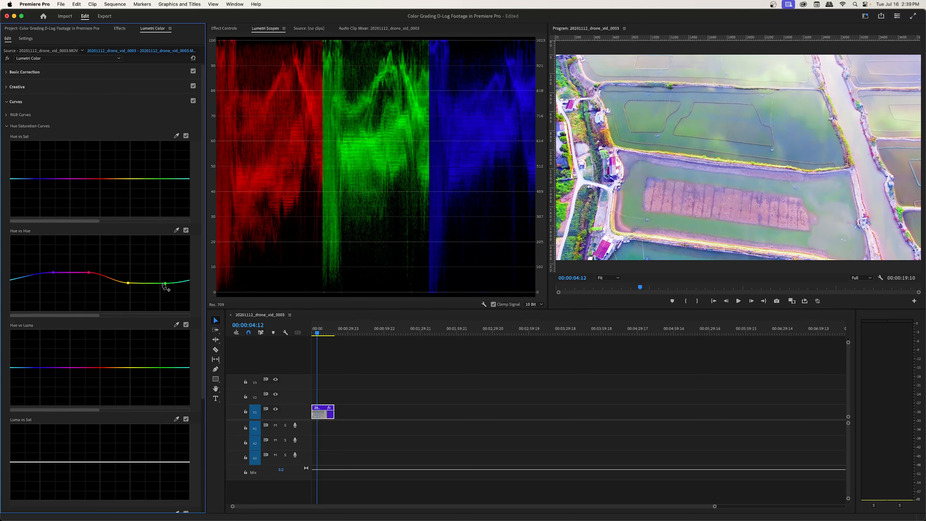
Lower the green Hue vs Hue point further and delete the extra yellow and cyan points to smooth the dip
left_click_drag(128, 283, 128, 284)
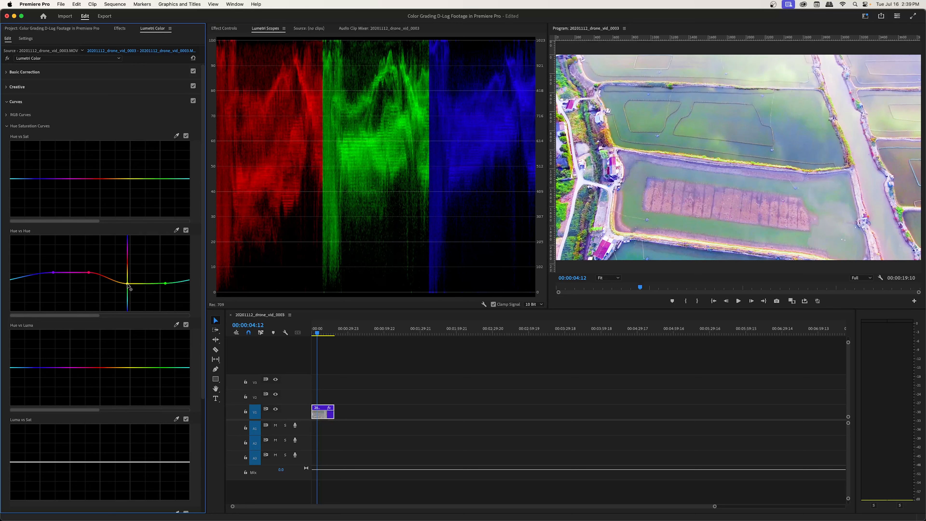
left_click(153, 283)
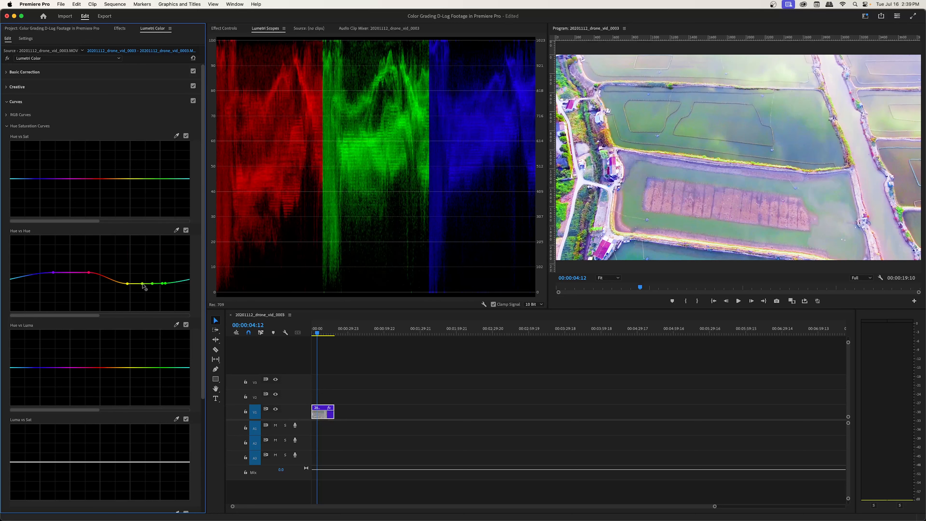
left_click_drag(163, 283, 155, 290)
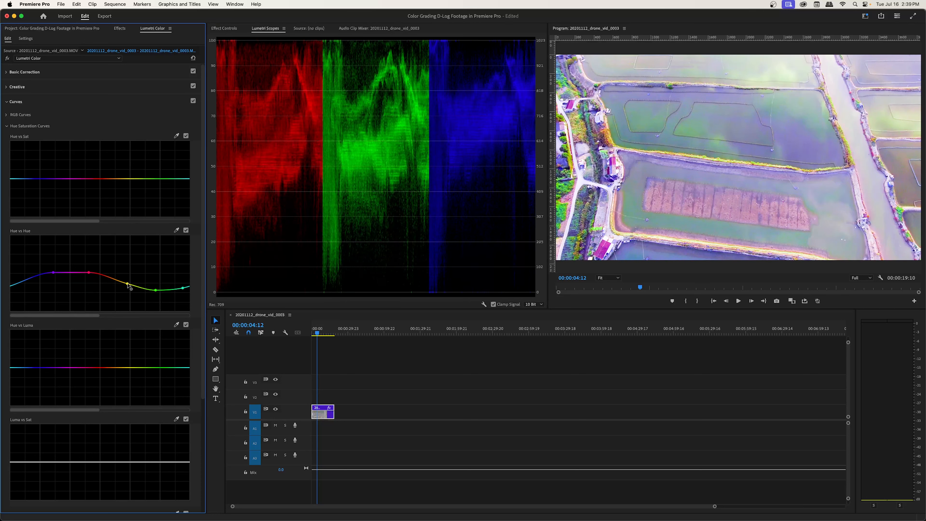
left_click(127, 284, "super")
left_click(183, 288, "super")
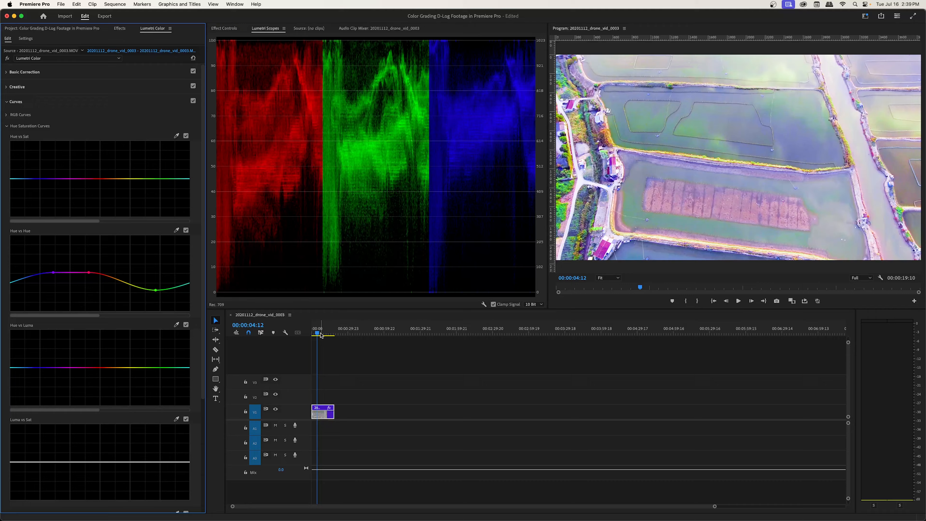
Scrub from the fields to the sunset at 00:00:18:07 to examine the effect of the hue shift
left_click(322, 333)
mouse_move(322, 334)
left_mouse_down()
mouse_move(335, 331)
mouse_move(317, 330)
left_mouse_up()
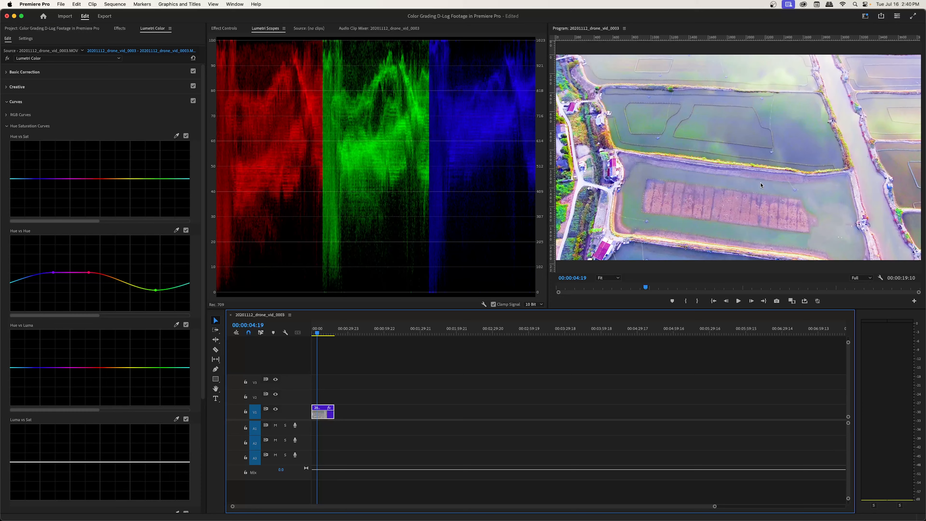
left_click(324, 332)
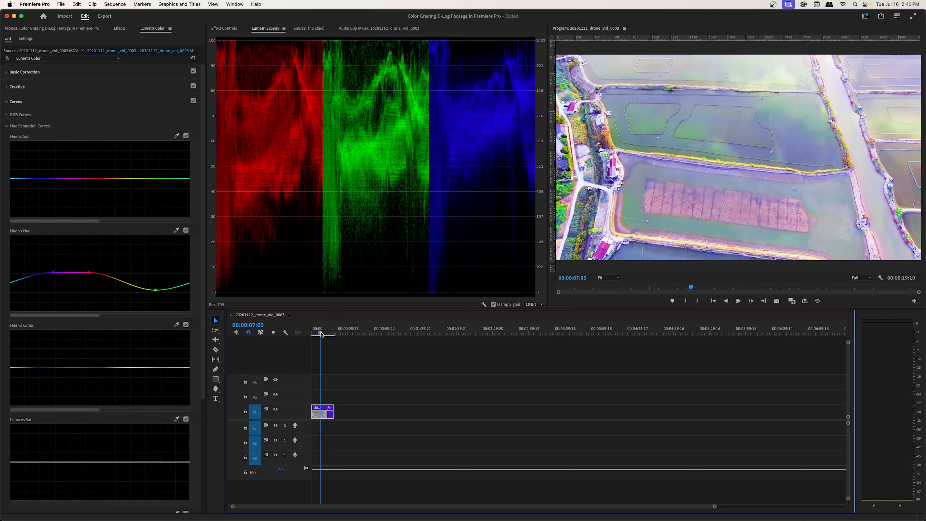
left_click_drag(324, 333, 333, 333)
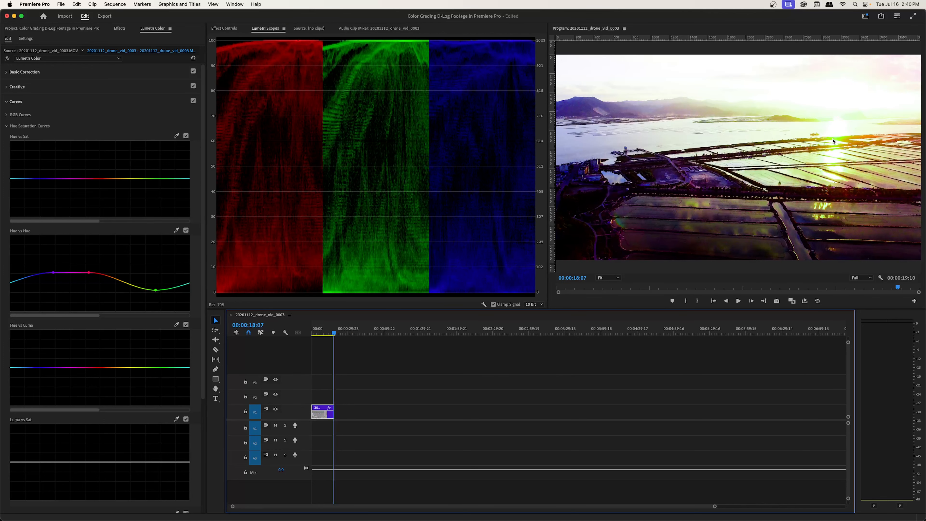
left_click(376, 259)
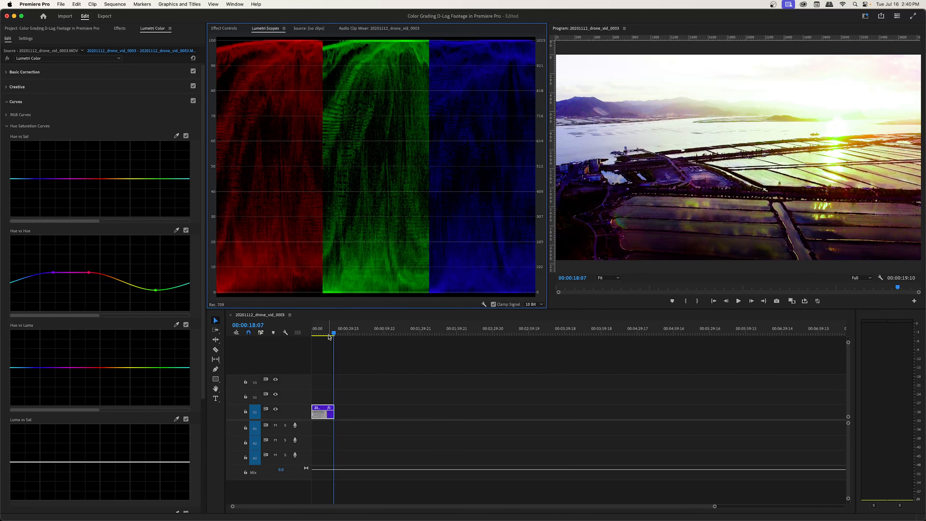
At 00:00:09:14, enable keyframing for Lumetri's Basic Correction Shadows and for the Color Wheels & Match wheels
mouse_move(329, 334)
left_mouse_down()
mouse_move(304, 337)
mouse_move(325, 337)
left_mouse_up()
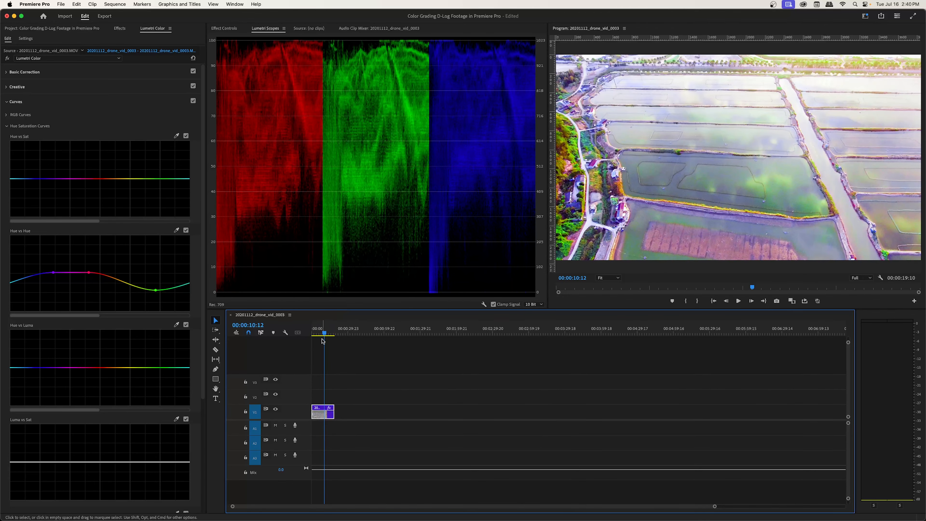
left_click_drag(325, 334, 324, 337)
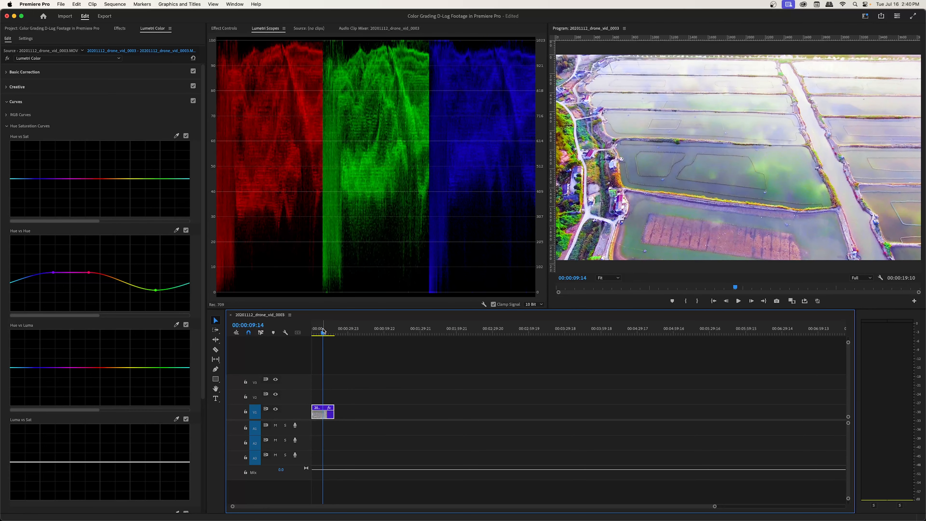
left_click(222, 30)
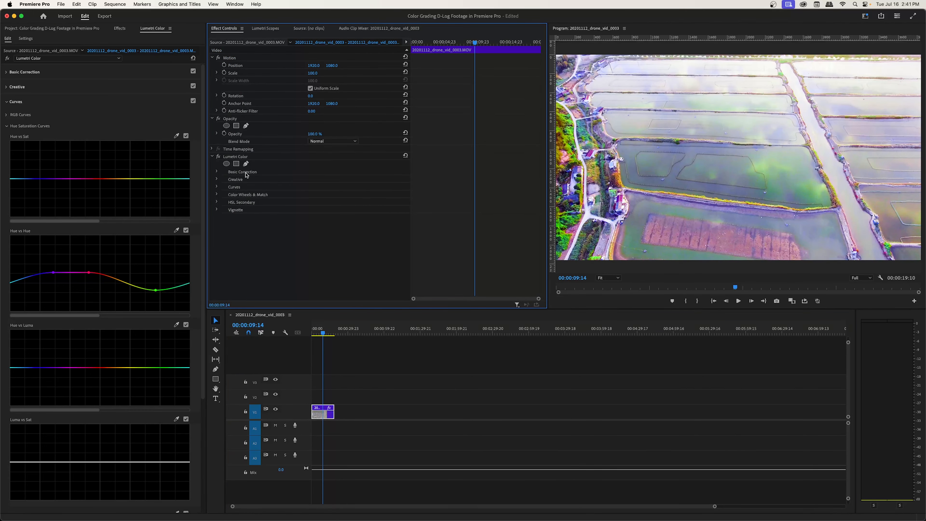
left_click(216, 171)
scroll(251, 226, "down", 4)
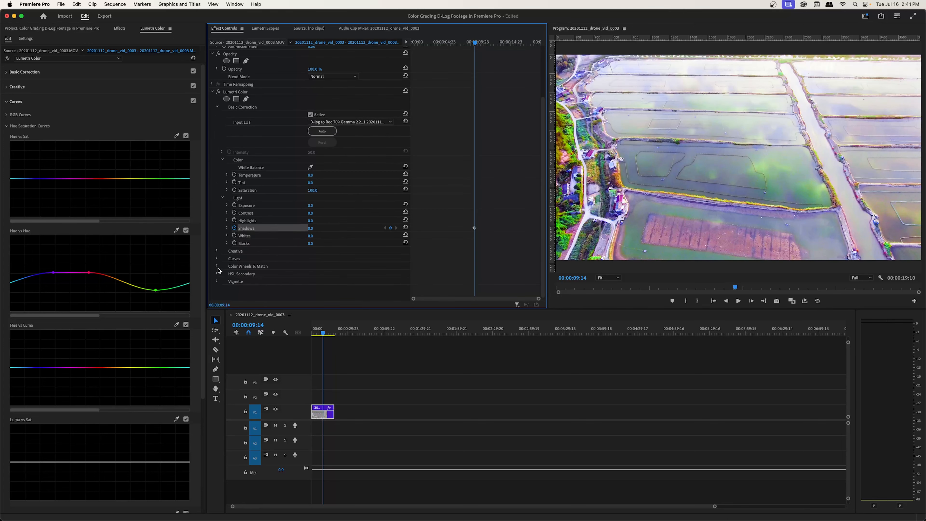
left_click(216, 266)
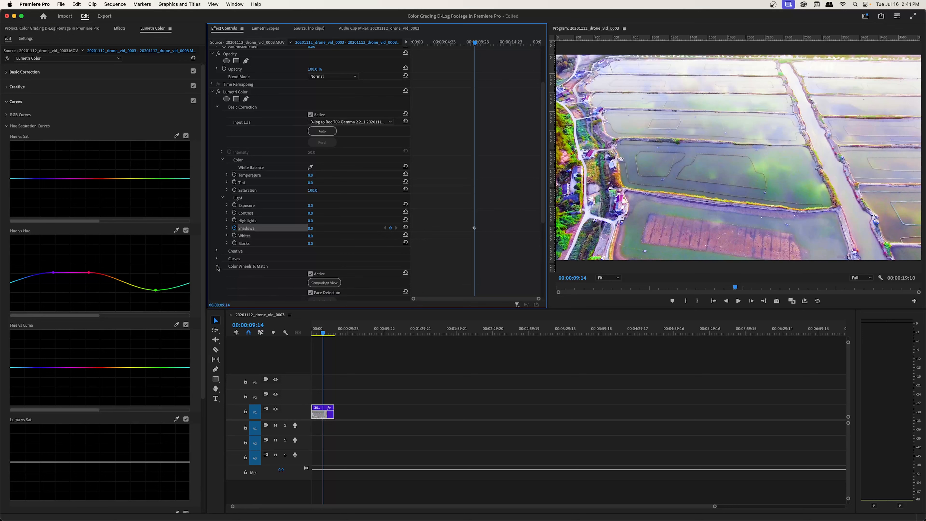
scroll(216, 268, "down", 8)
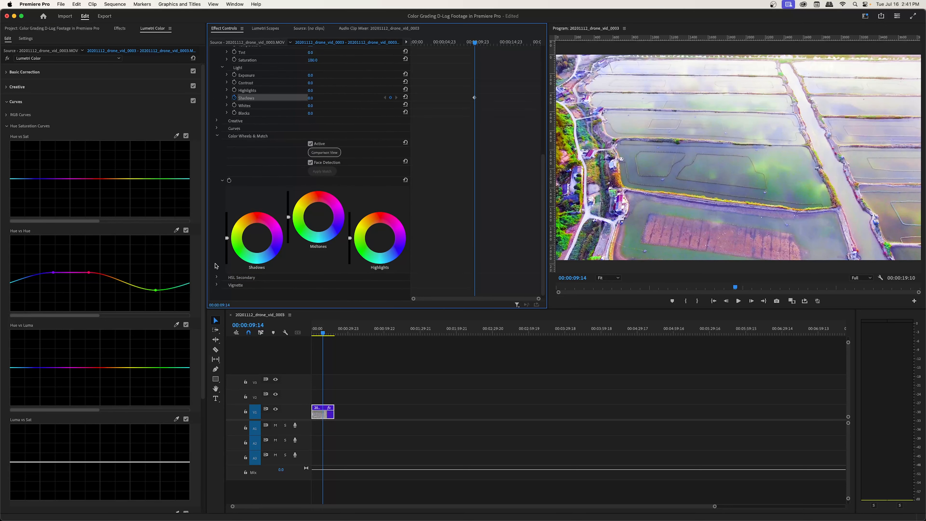
left_click(229, 180)
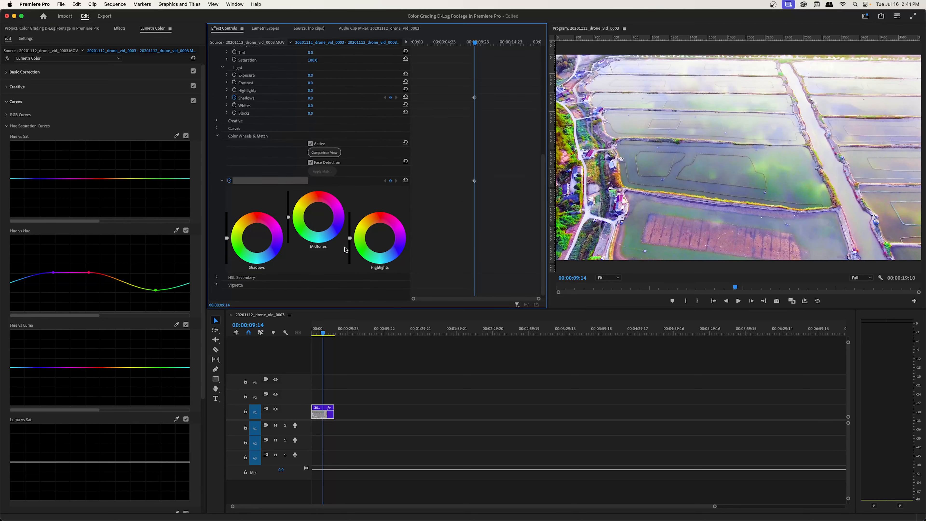
At the clip's end, 00:00:19:09, keyframe the Highlights color wheel toward magenta
left_click_drag(323, 333, 336, 333)
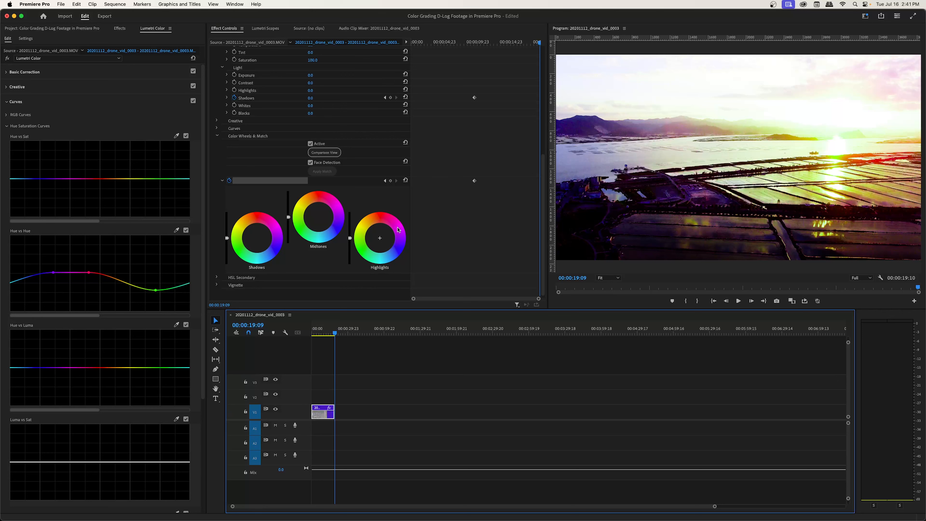
left_click(379, 238)
left_click_drag(380, 237, 388, 230)
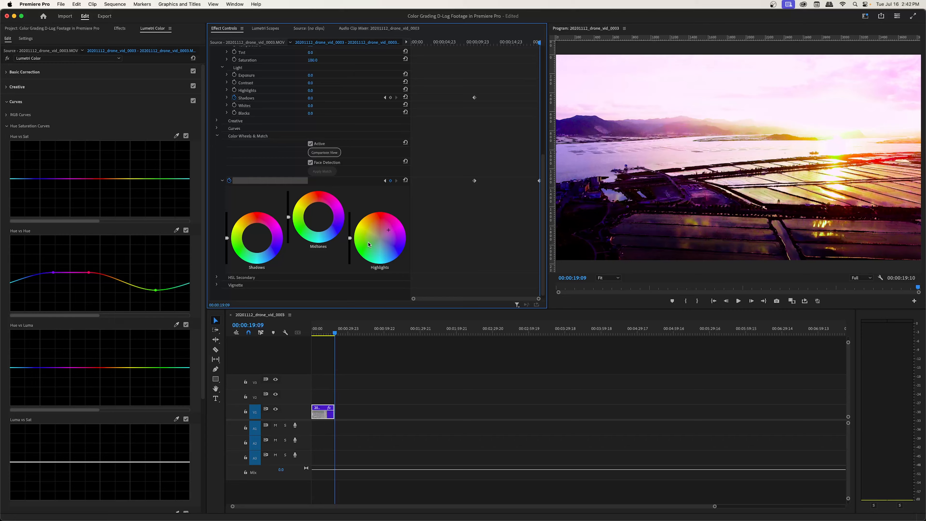
Preview the color transition and add a color wheel keyframe at 00:00:15:15 with Highlights nudged slightly further toward magenta
left_click_drag(535, 44, 518, 62)
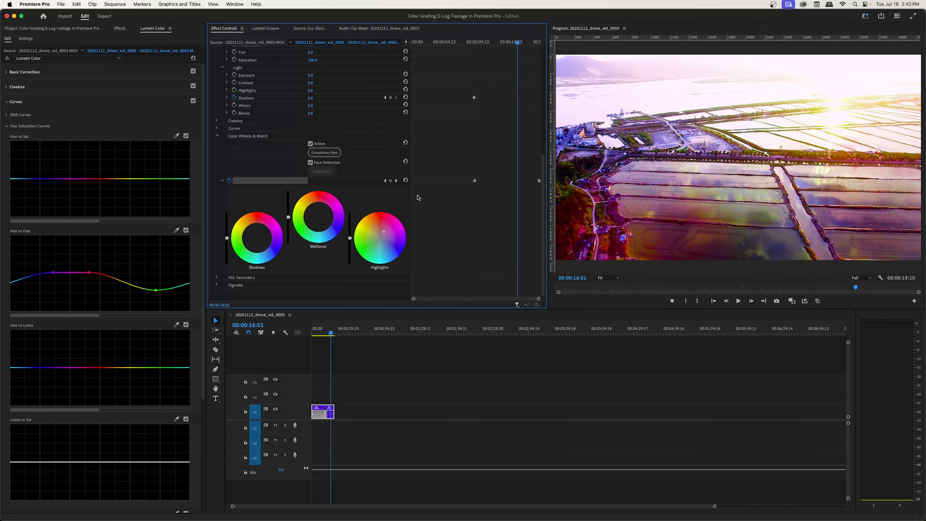
mouse_move(512, 48)
left_mouse_down()
mouse_move(498, 45)
mouse_move(547, 45)
mouse_move(498, 48)
mouse_move(513, 49)
mouse_move(505, 52)
left_mouse_up()
key("space")
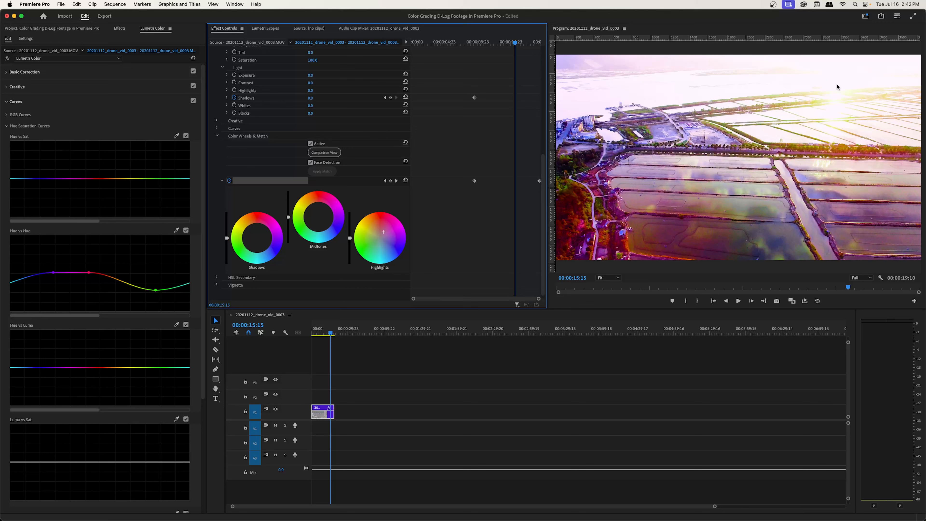
left_click(383, 232)
left_click_drag(383, 232, 385, 232)
Keyframe the Basic Correction Shadows at 100 at 00:00:19:09
left_click_drag(514, 43, 537, 184)
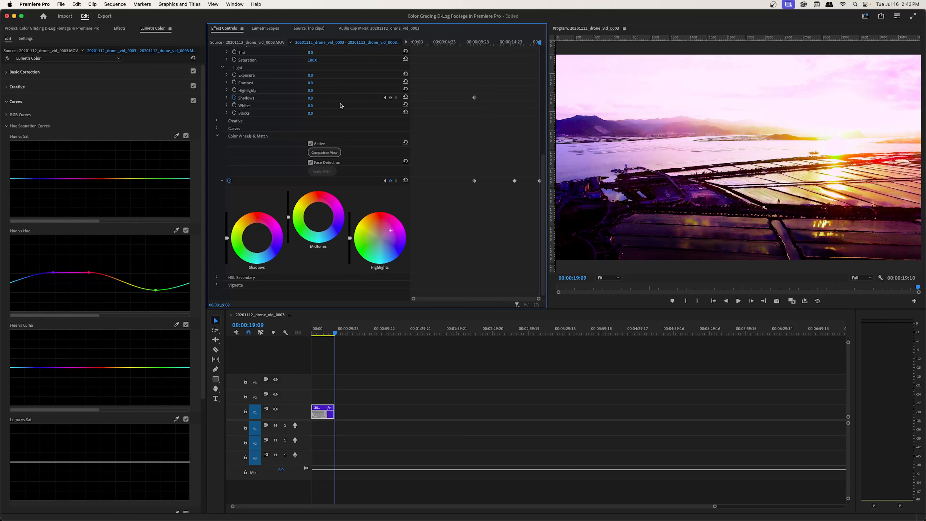
left_click(227, 97)
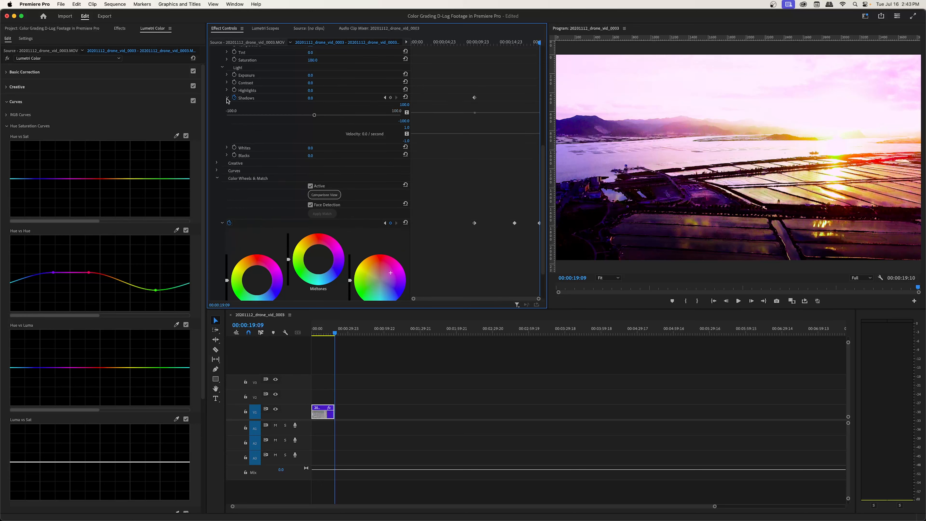
left_click_drag(318, 116, 400, 121)
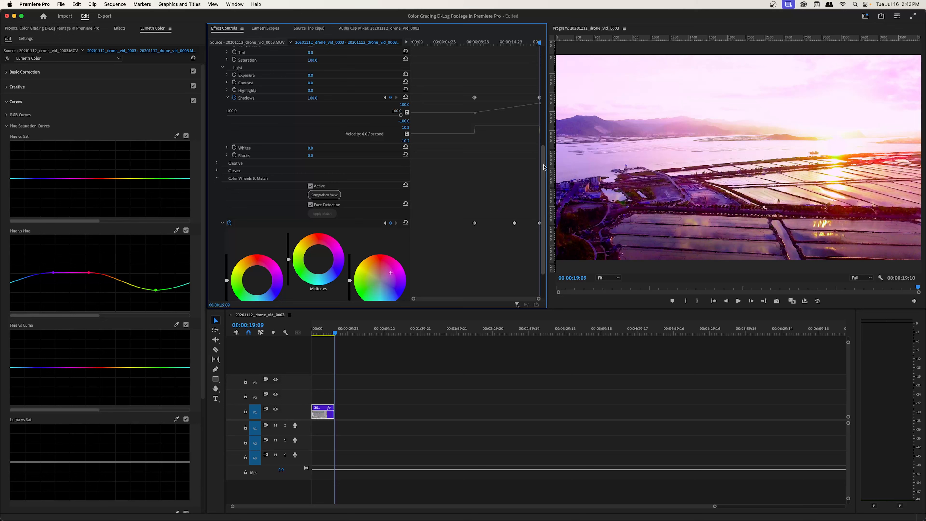
left_click(89, 272)
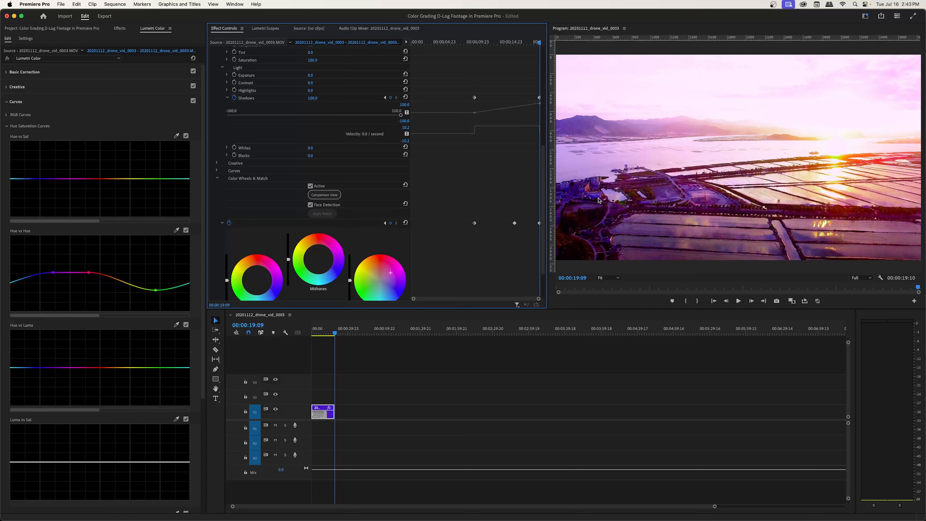
Compare the frames at the color wheel keyframes, and shift the Shadows wheel toward green at 00:00:19:09
scroll(428, 217, "down", 3)
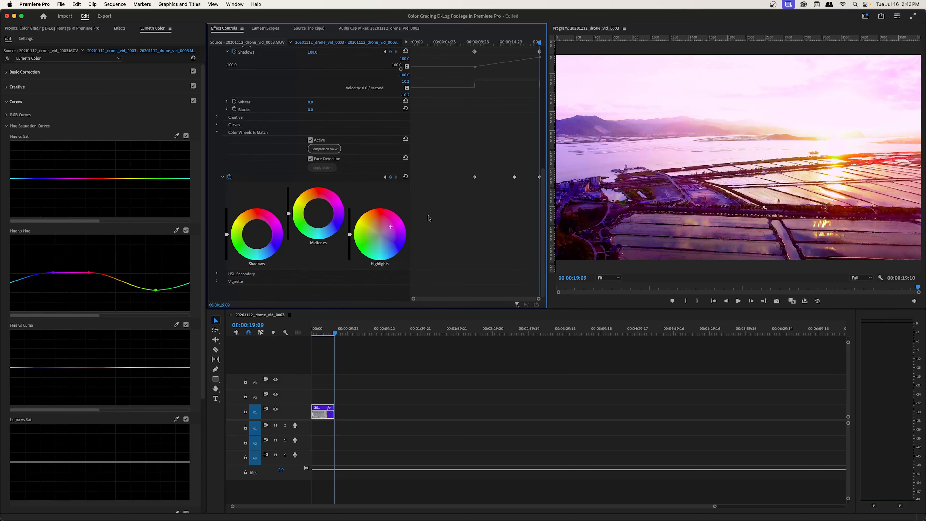
left_click(475, 41)
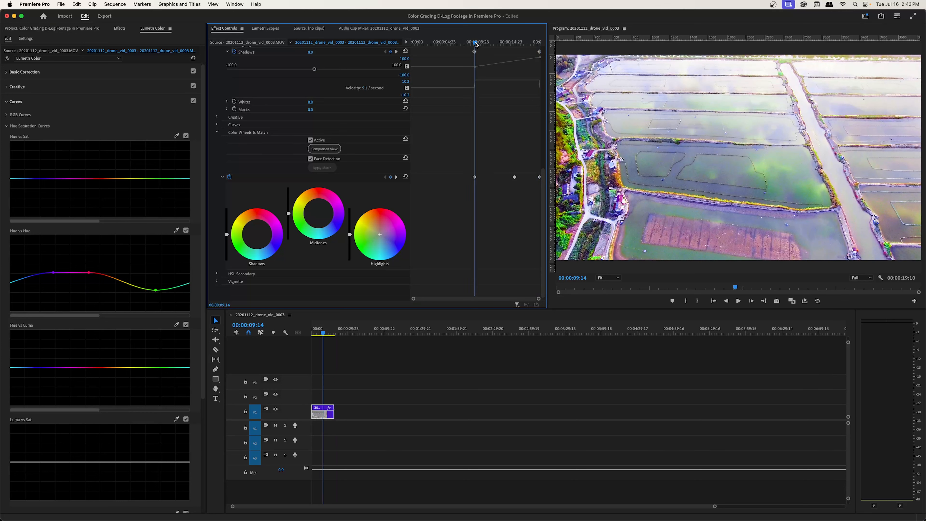
left_click(538, 42)
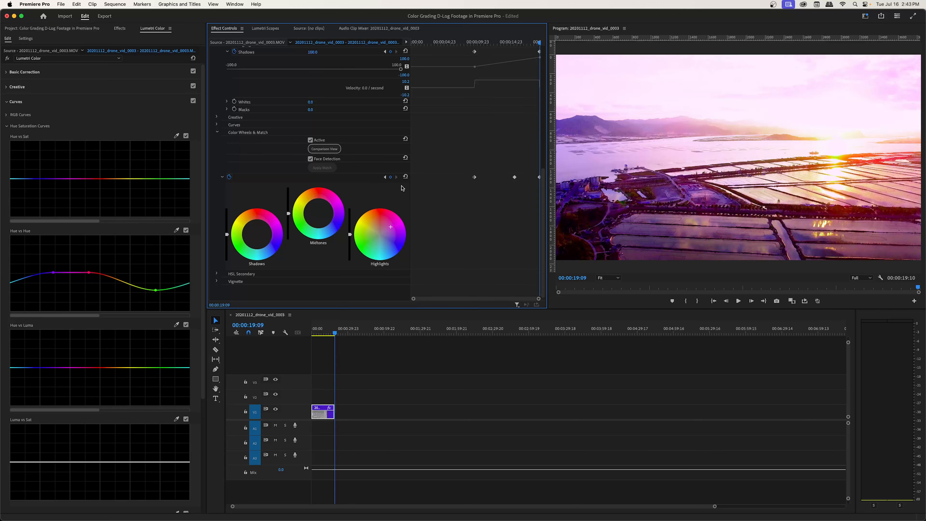
left_click(385, 177)
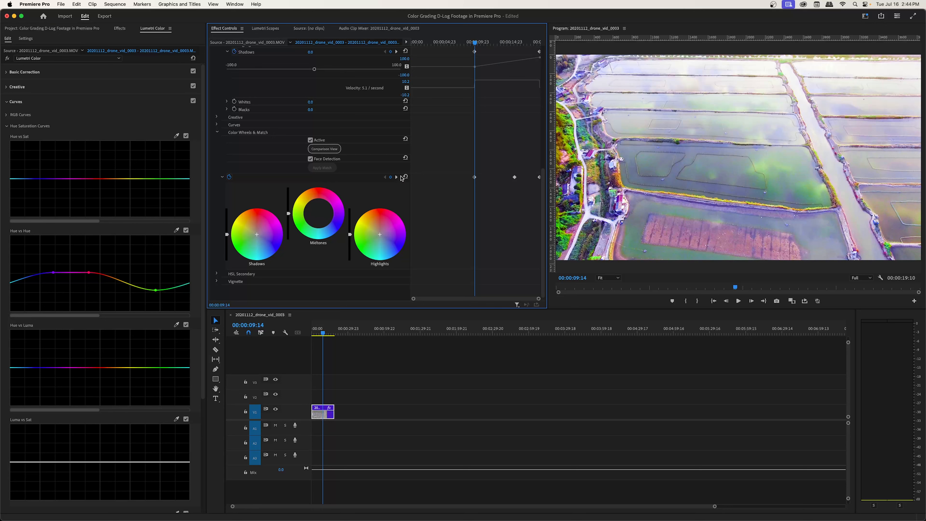
left_click(396, 177)
left_click(396, 177)
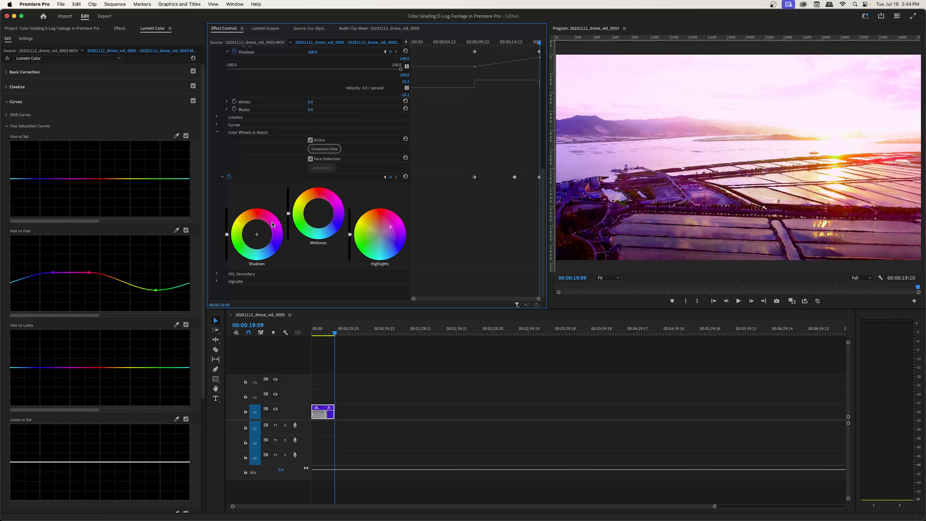
left_click_drag(273, 224, 247, 240)
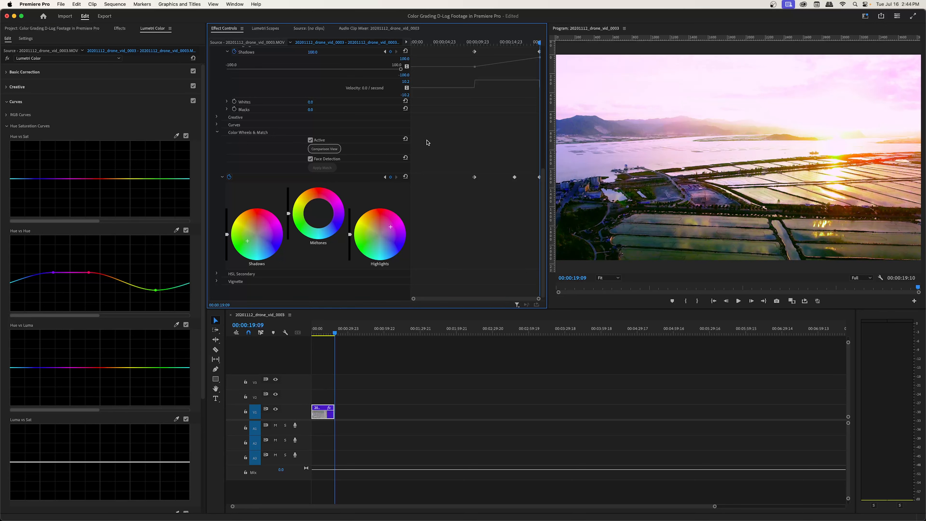
Collapse the Curves section and toggle Color Wheels & Match off and on to compare the sunset frame with and without it
left_click(10, 104)
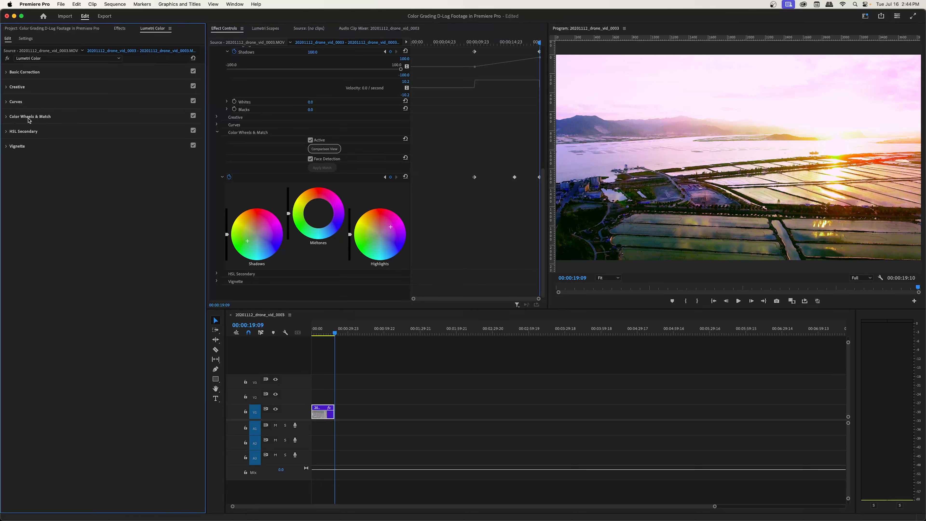
left_click(193, 115)
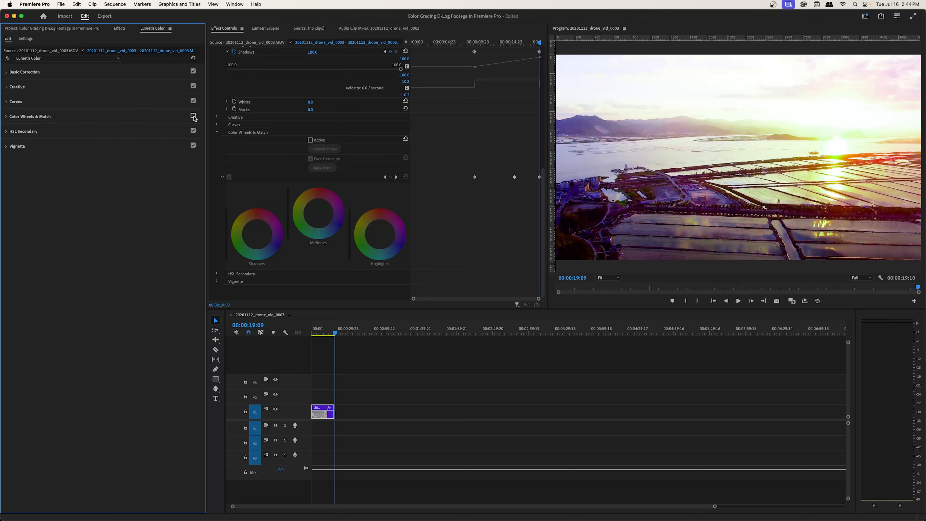
left_click(194, 116)
left_click(194, 116)
left_click(193, 116)
left_click(193, 115)
left_click(194, 116)
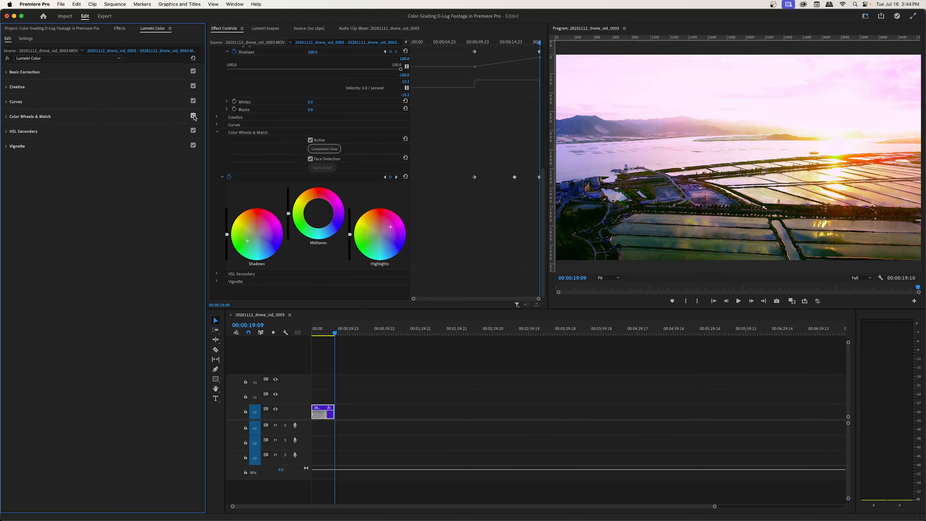